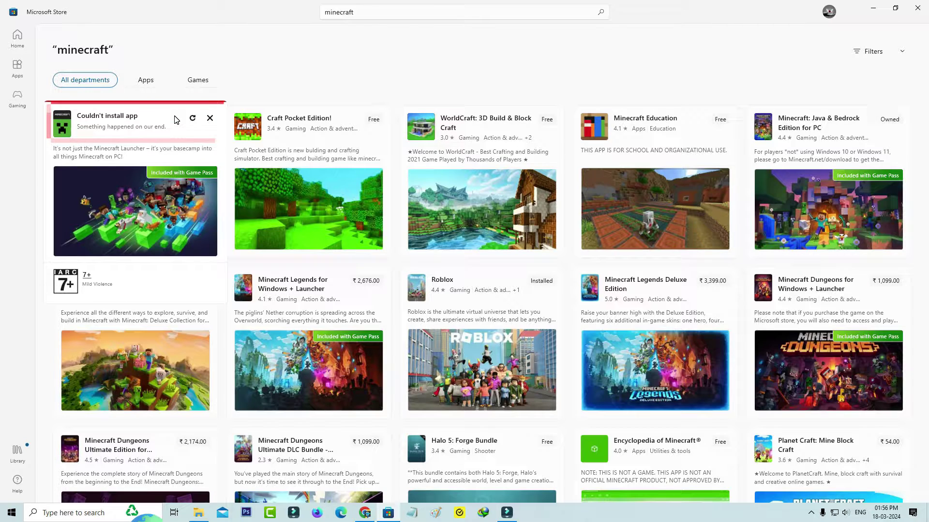
# - Open the Minecraft Launcher product page from the Store results
pyautogui.click(175, 119)
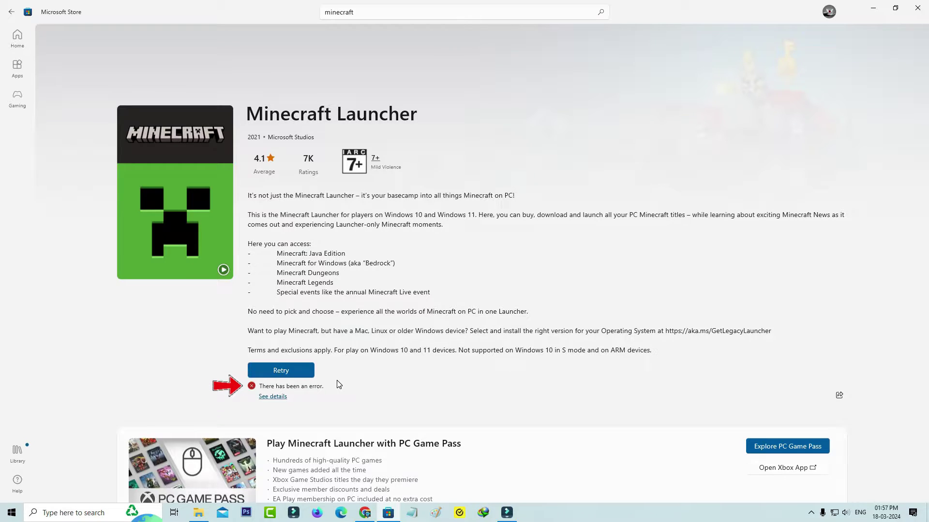
# - View the 0x87E00005 install error details, then sign out of the Store account
pyautogui.click(276, 397)
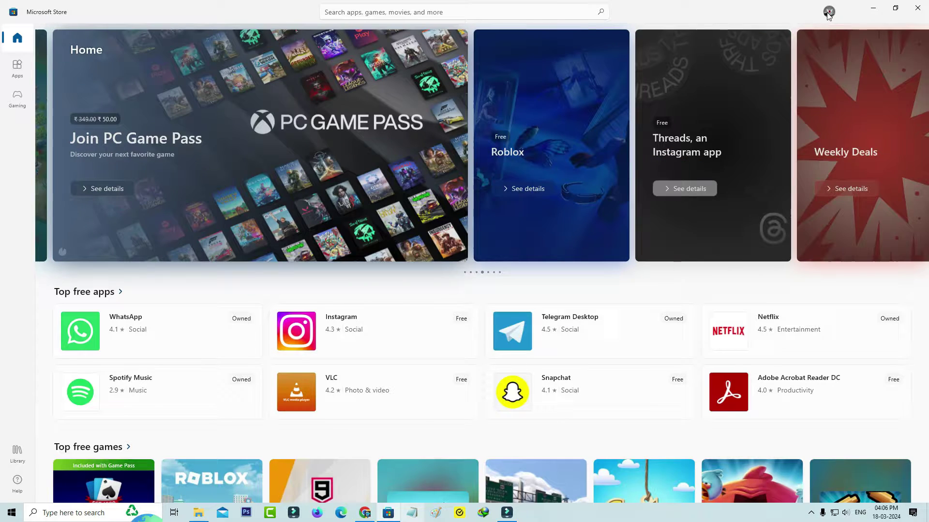
pyautogui.click(829, 10)
pyautogui.click(726, 56)
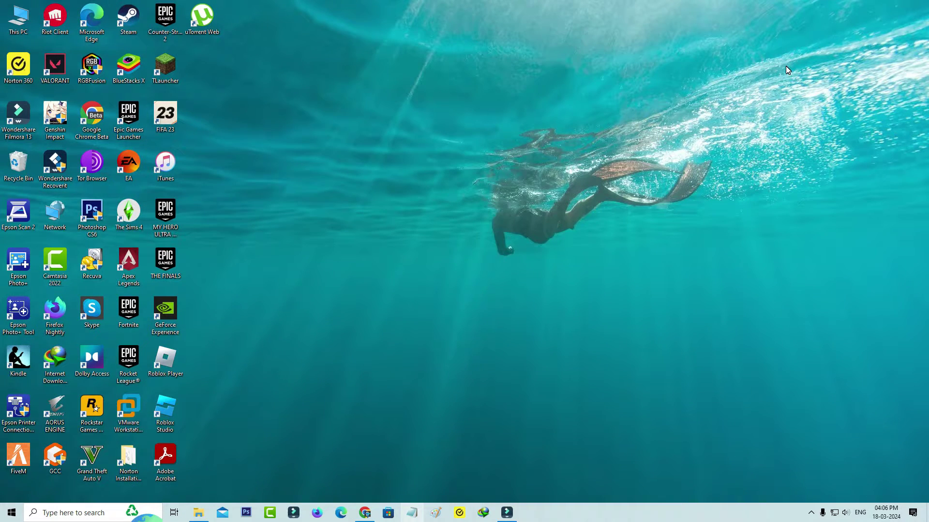
# - Go to Settings > Apps and expand the Microsoft Store entry's options
pyautogui.click(12, 513)
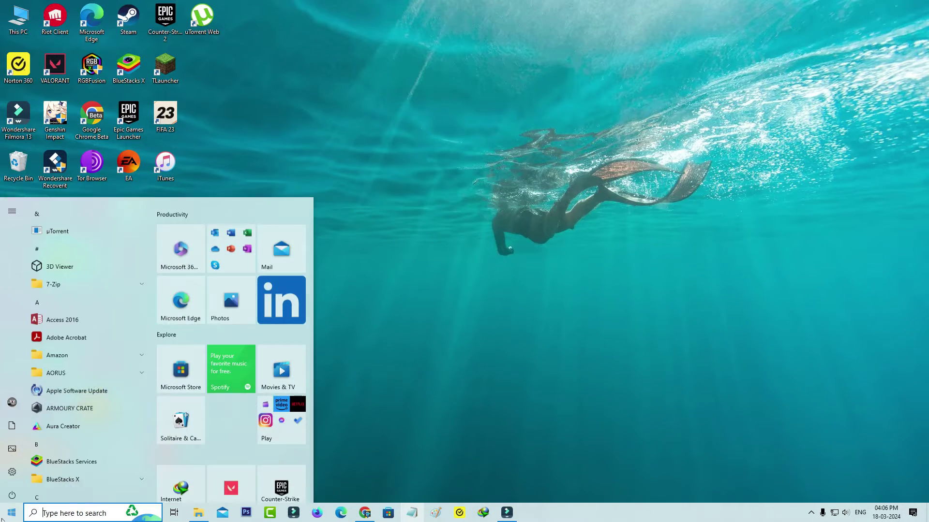
pyautogui.click(9, 470)
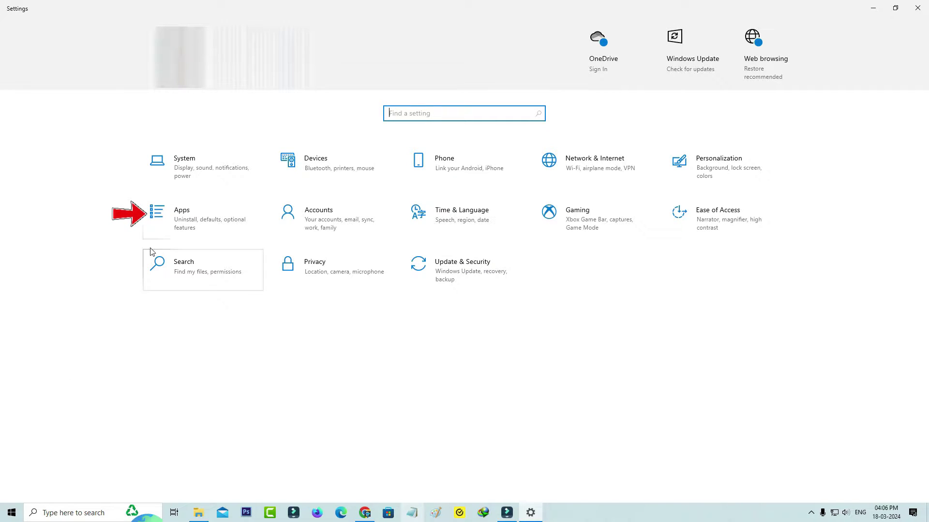
pyautogui.click(172, 234)
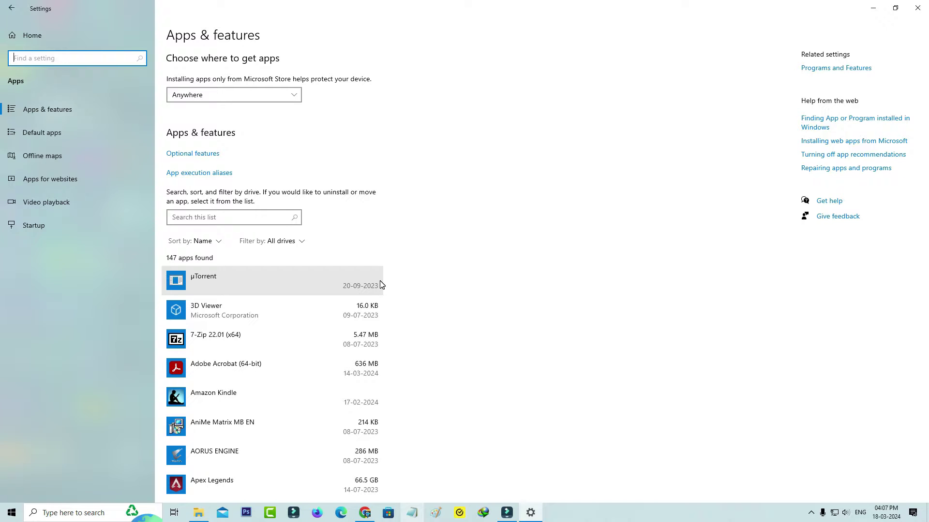
pyautogui.scroll(-2, 380, 285)
pyautogui.scroll(-10, 379, 286)
pyautogui.scroll(-10, 363, 261)
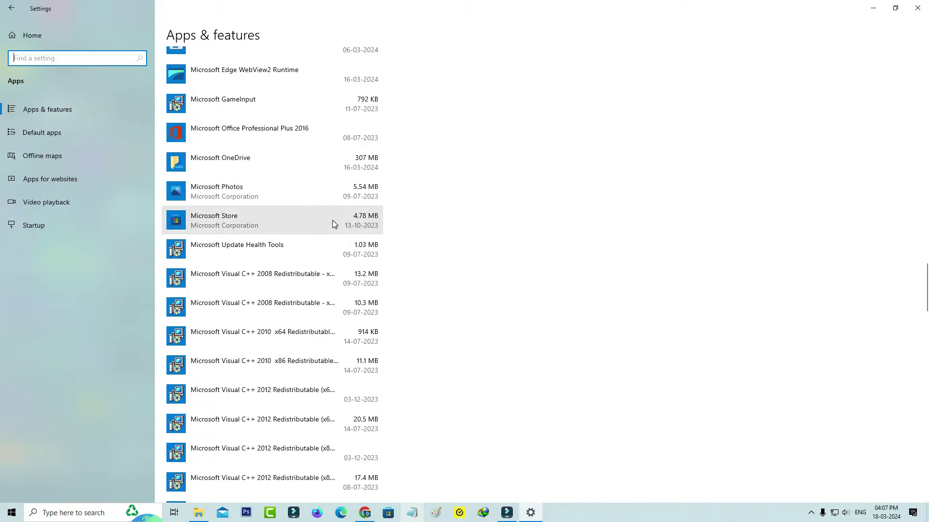
pyautogui.click(333, 224)
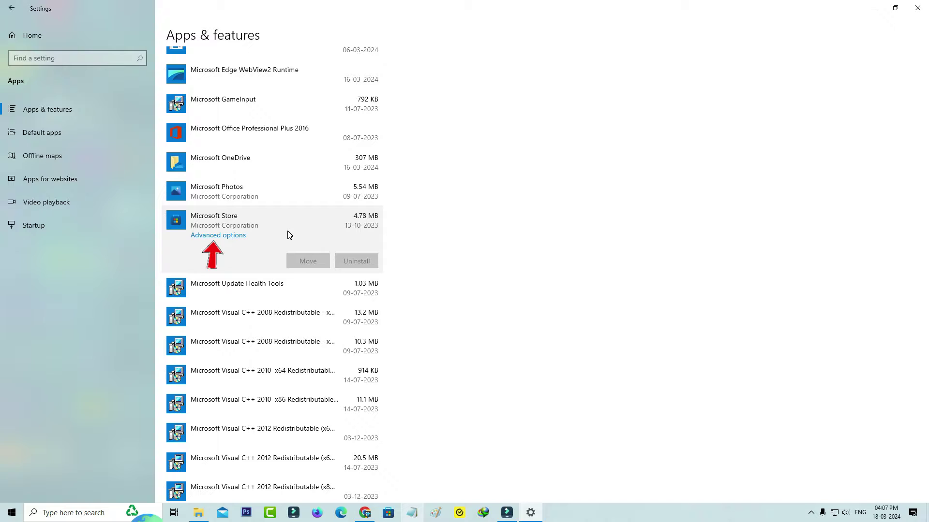
# - Reset the Microsoft Store app from its advanced options, confirm, and close Settings
pyautogui.click(237, 237)
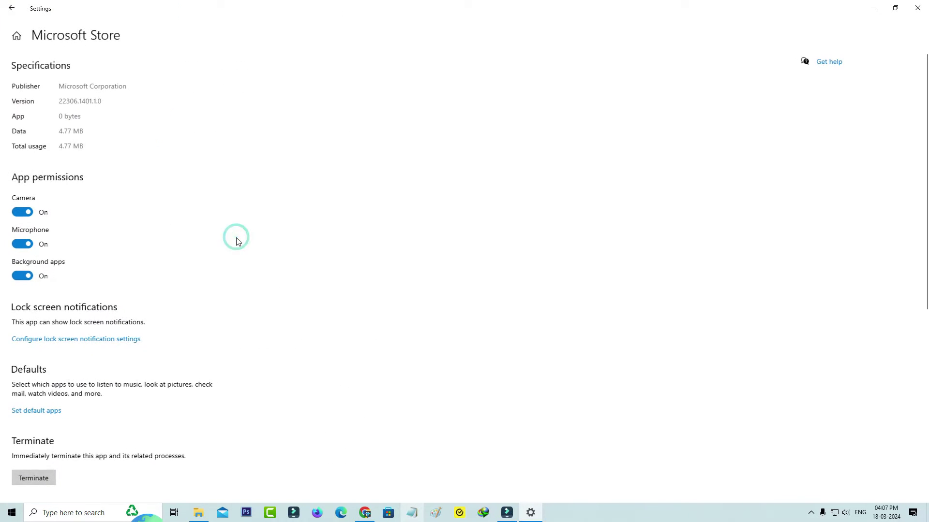
pyautogui.scroll(-4, 237, 241)
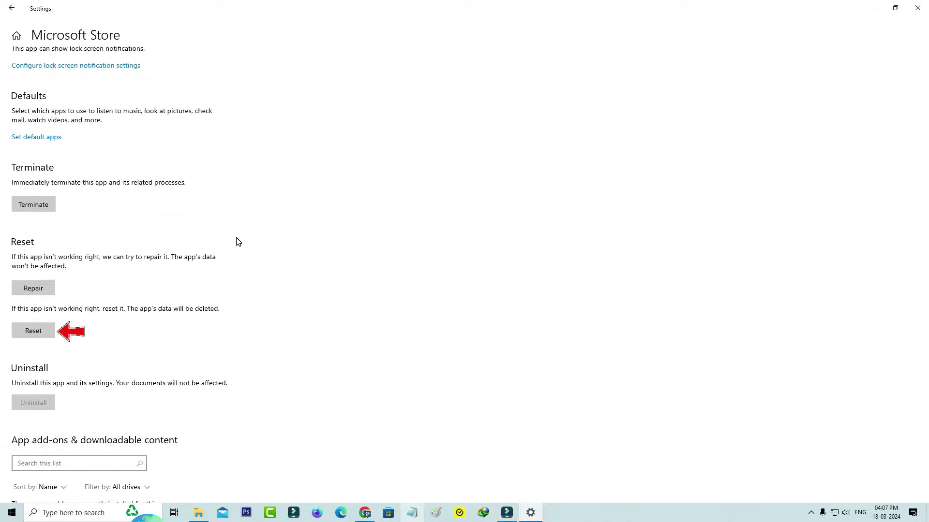
pyautogui.click(54, 332)
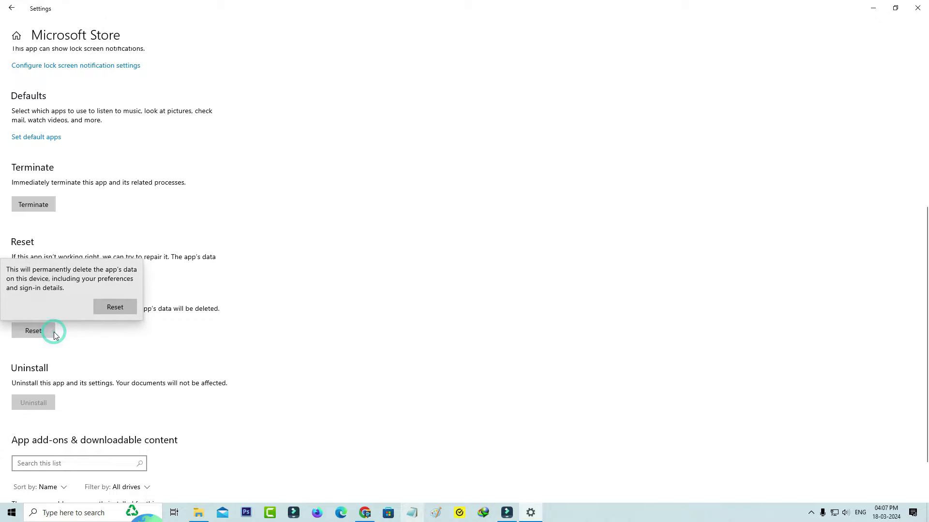
pyautogui.click(116, 306)
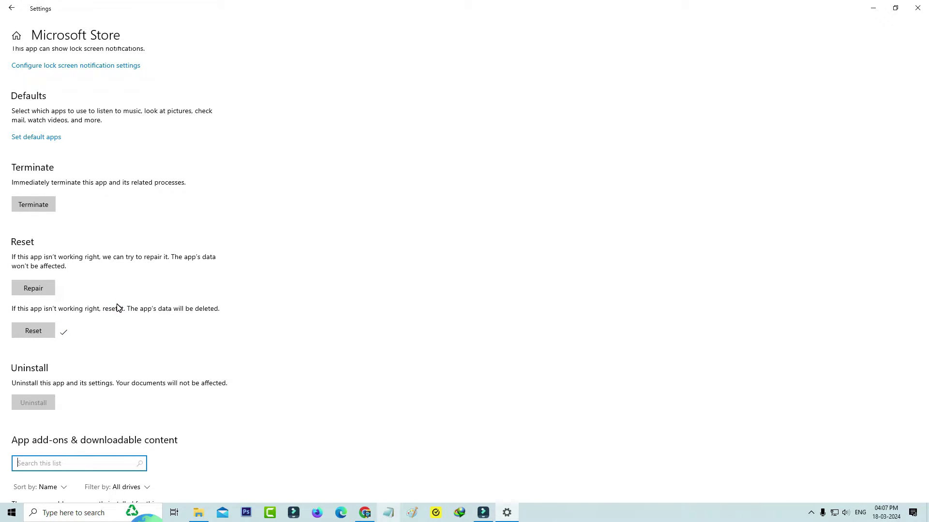
pyautogui.hotkey('alt', 'F4')
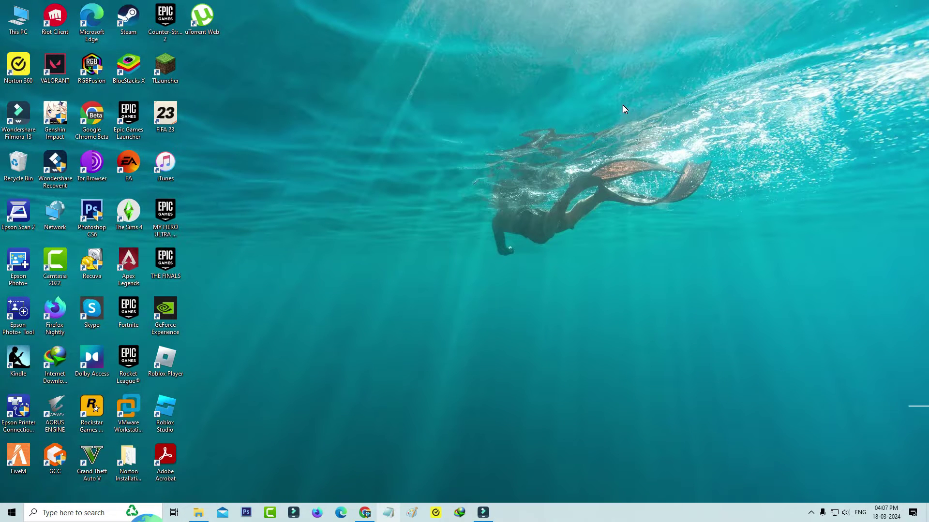
# - Run services.msc and select Microsoft Store Install Service in the services list
pyautogui.press('super+r')
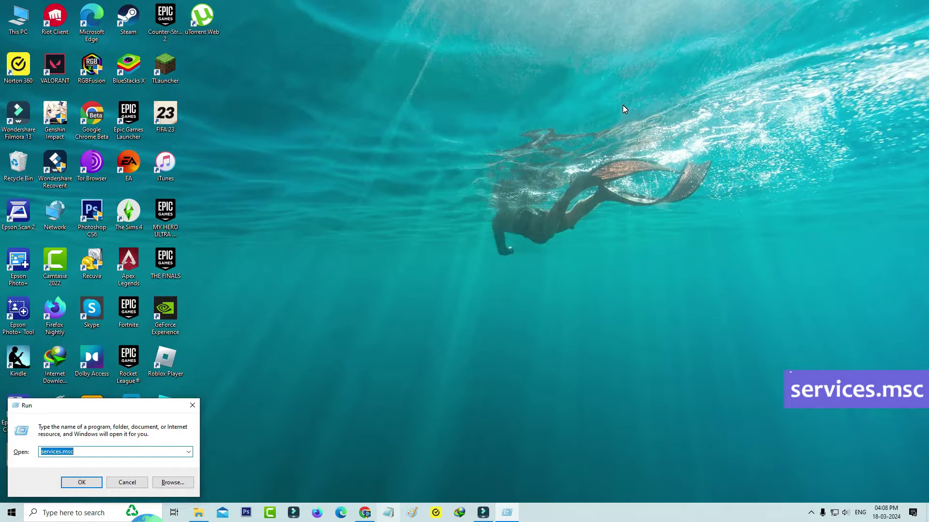
pyautogui.press('Return')
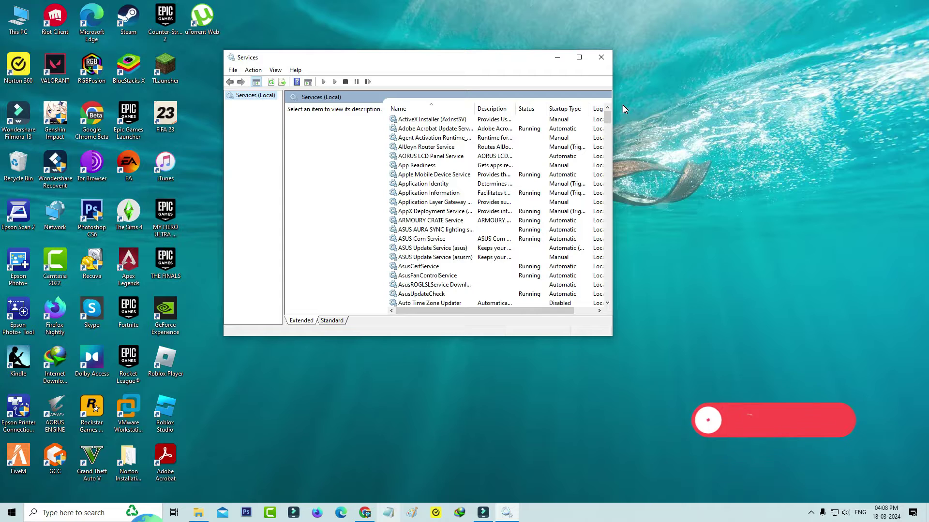
pyautogui.click(465, 156)
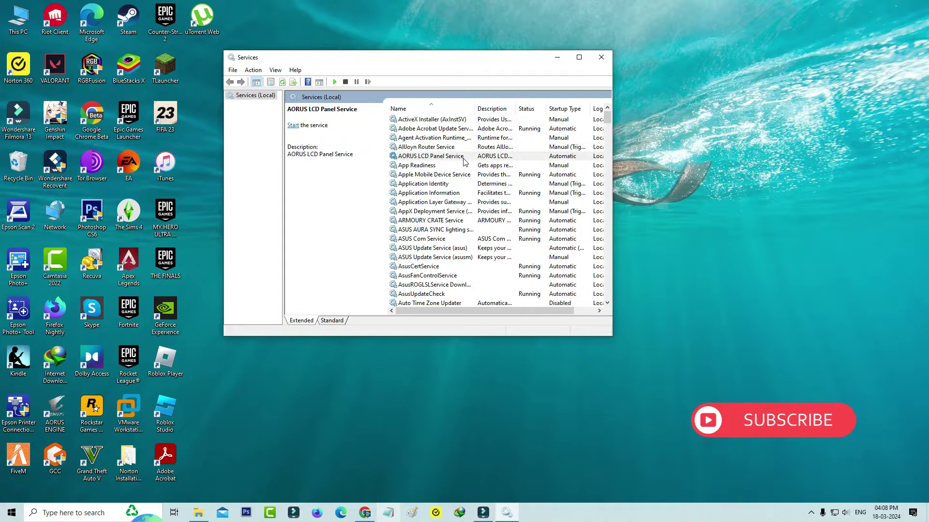
pyautogui.press('m')
pyautogui.click(446, 248)
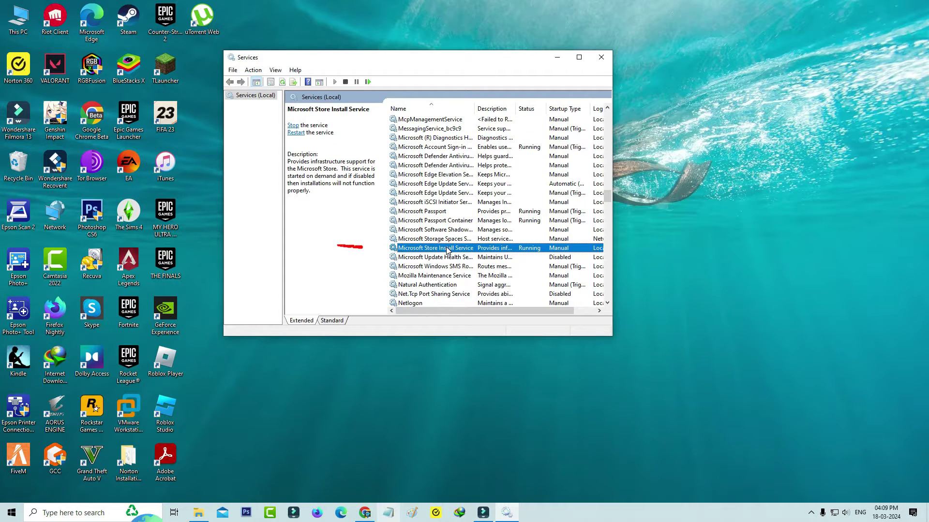
# - Stop and restart Microsoft Store Install Service in its properties, then close Services
pyautogui.doubleClick(447, 249)
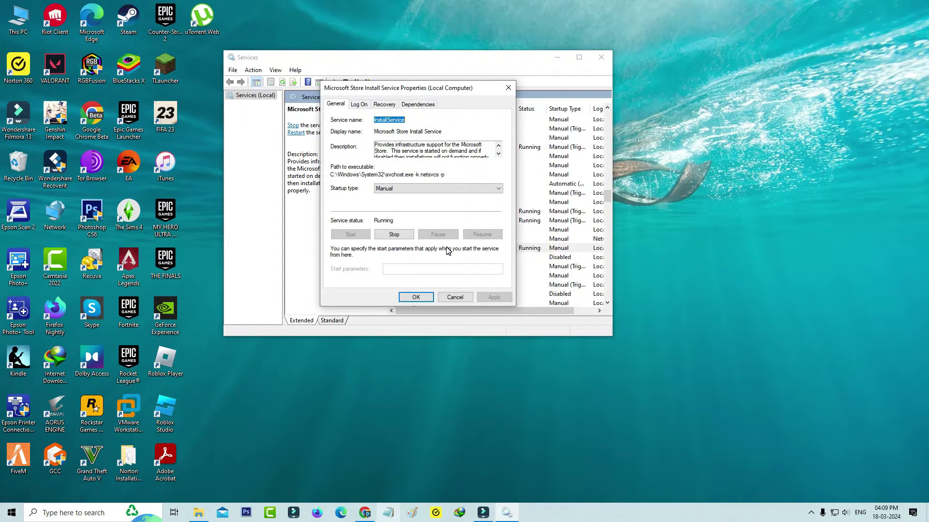
pyautogui.click(407, 238)
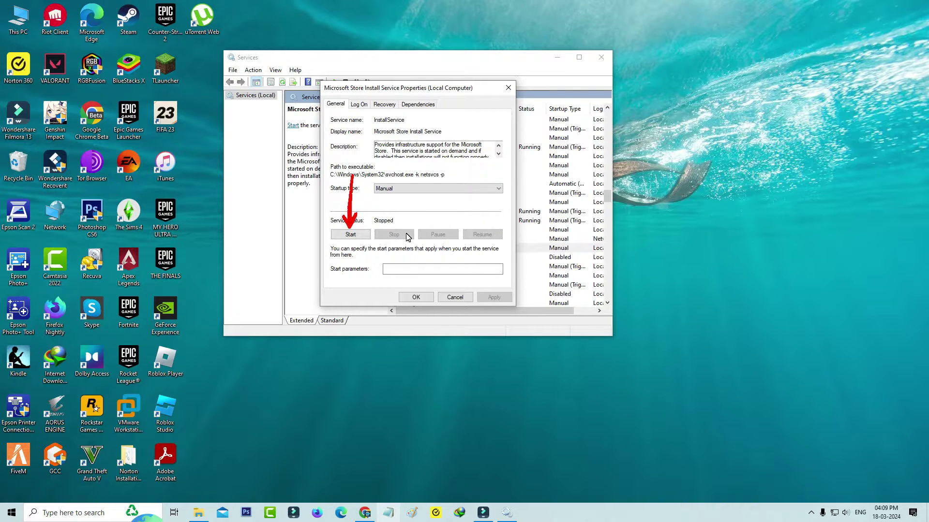
pyautogui.click(361, 234)
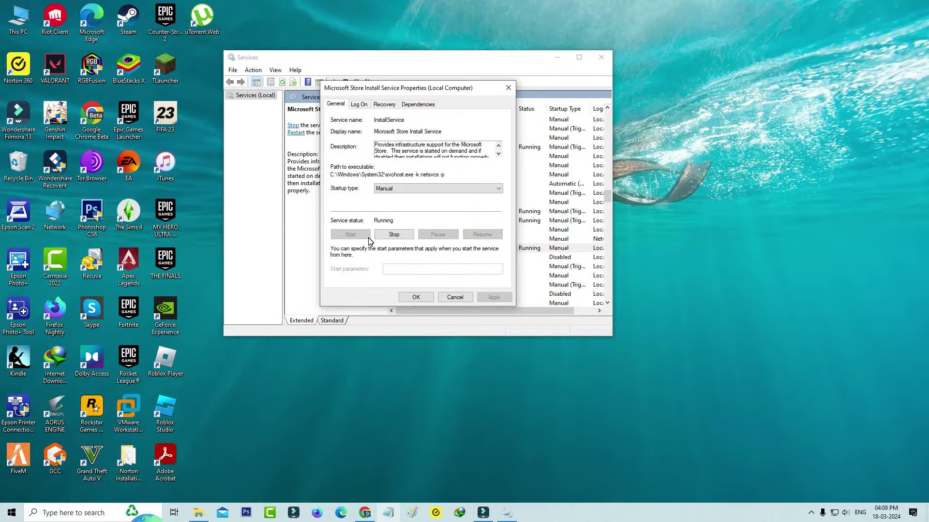
pyautogui.click(416, 298)
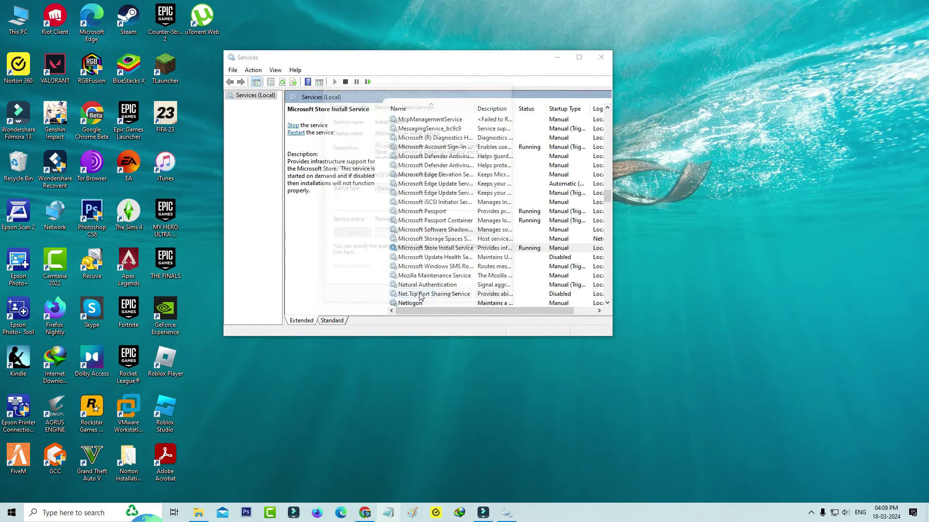
pyautogui.click(601, 59)
# - Restart the computer from the Alt+F4 shut-down prompt
pyautogui.hotkey('alt', 'F4')
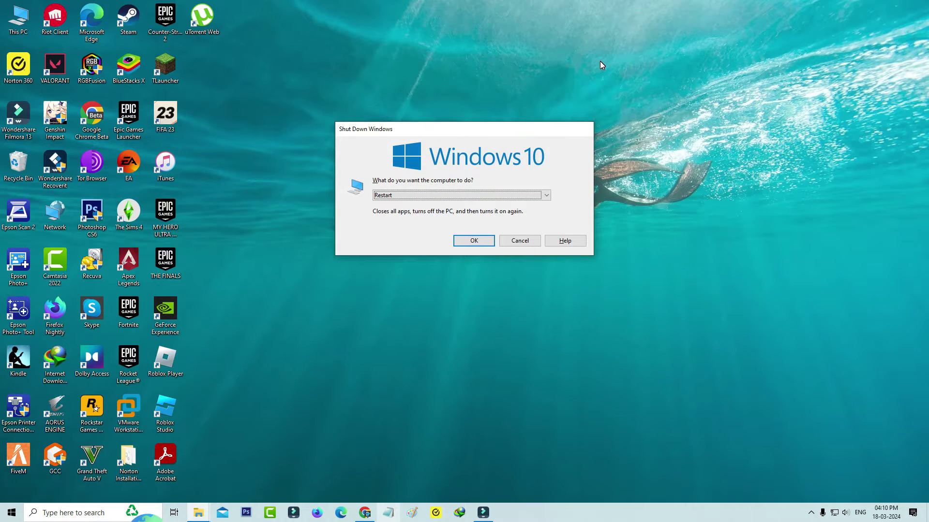
pyautogui.press('Return')
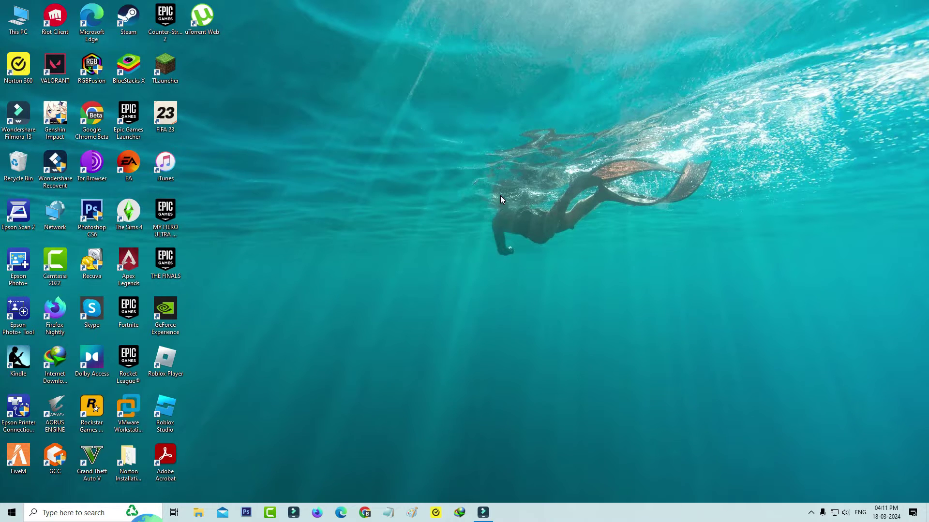
# - Launch Microsoft Store maximized and sign back in with the existing Microsoft account
pyautogui.press('super')
pyautogui.write('micro')
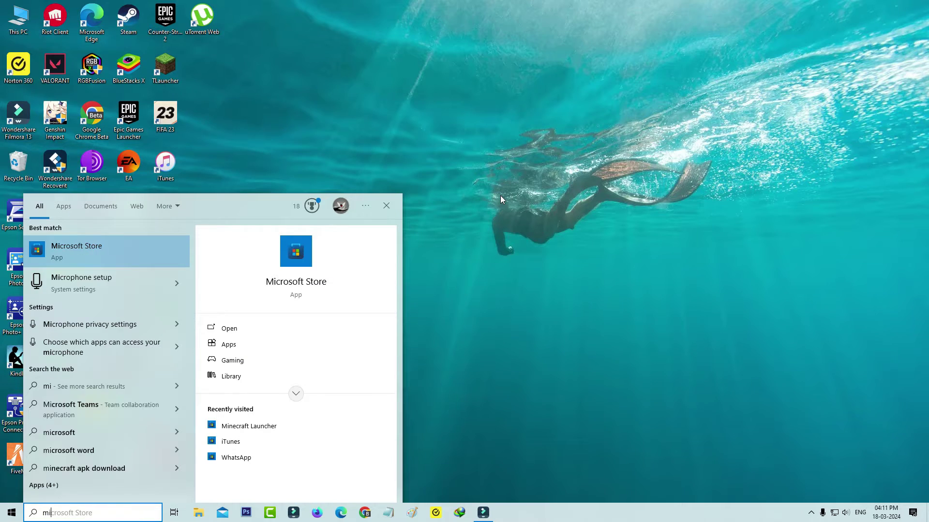
pyautogui.click(105, 252)
pyautogui.click(588, 38)
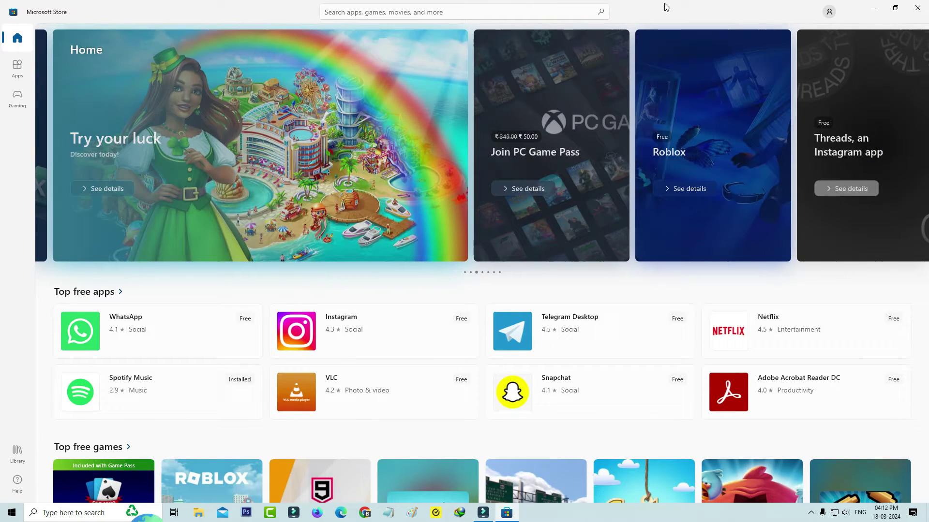
pyautogui.click(829, 11)
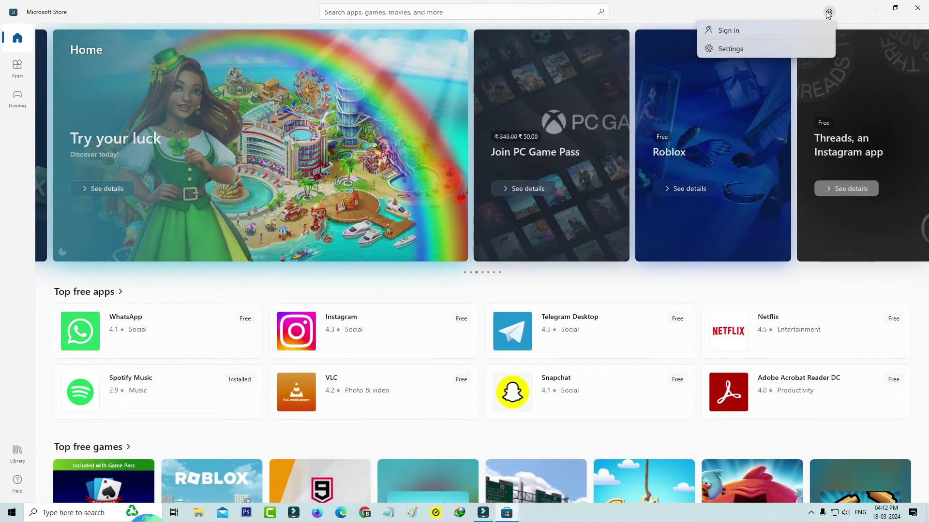
pyautogui.click(755, 31)
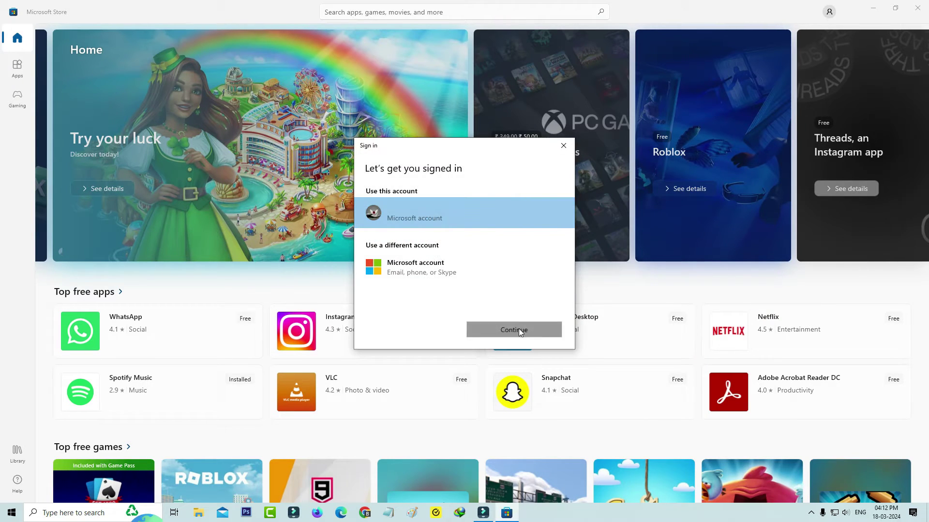
pyautogui.click(519, 331)
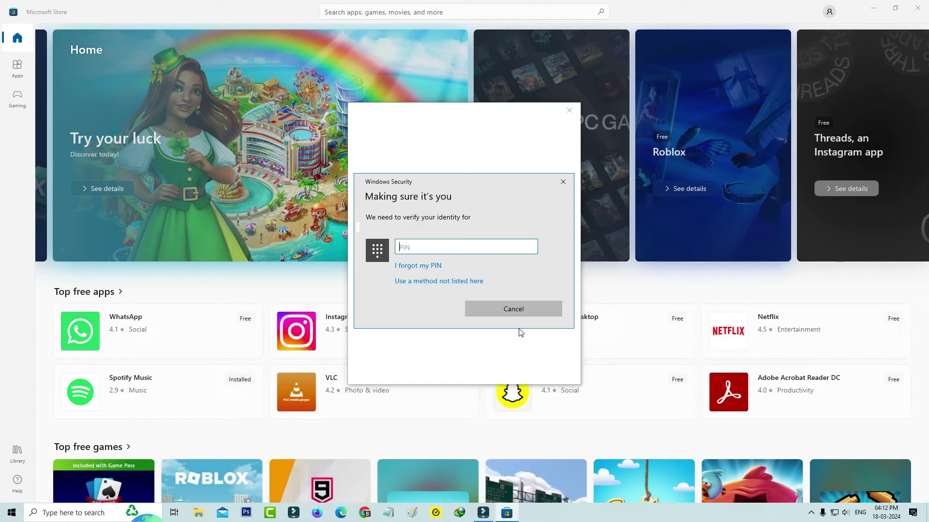
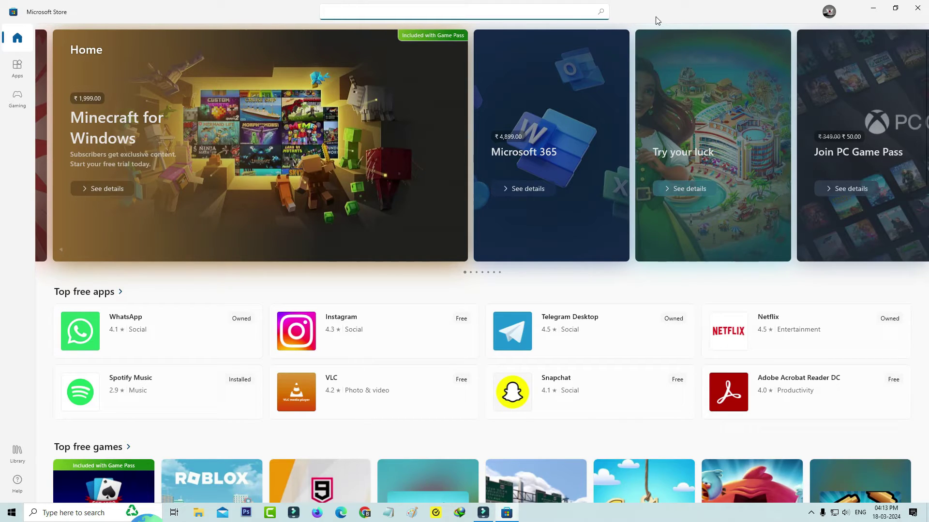
pyautogui.write('mi')
# - Search the Store for 'minecraft' and open the Minecraft Launcher result
pyautogui.click(466, 42)
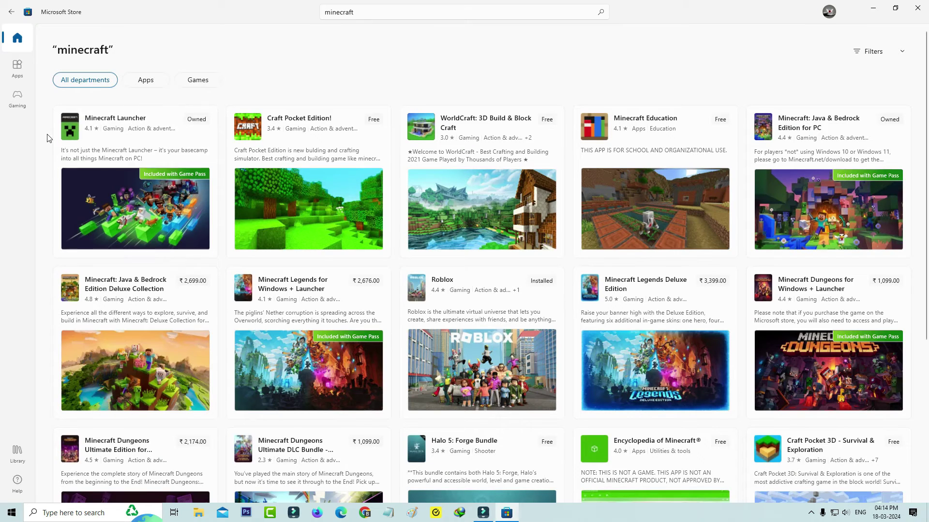
pyautogui.click(141, 118)
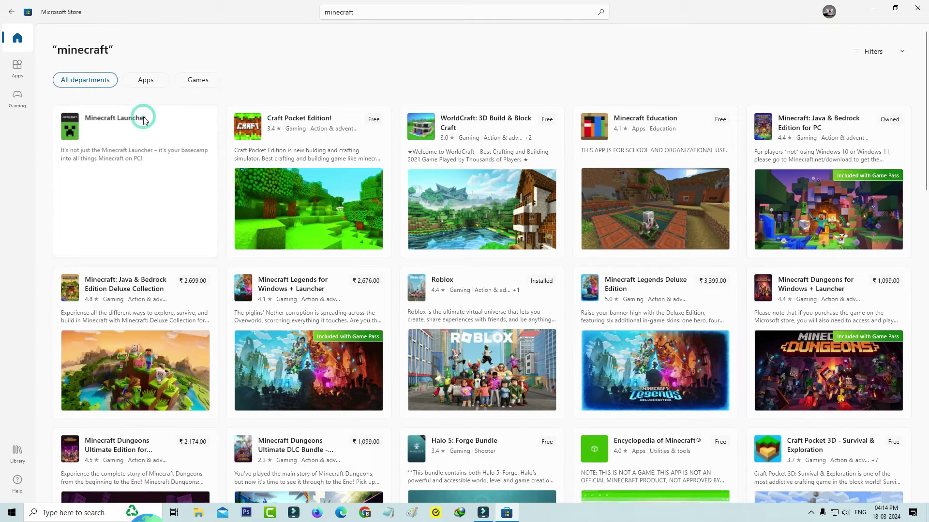